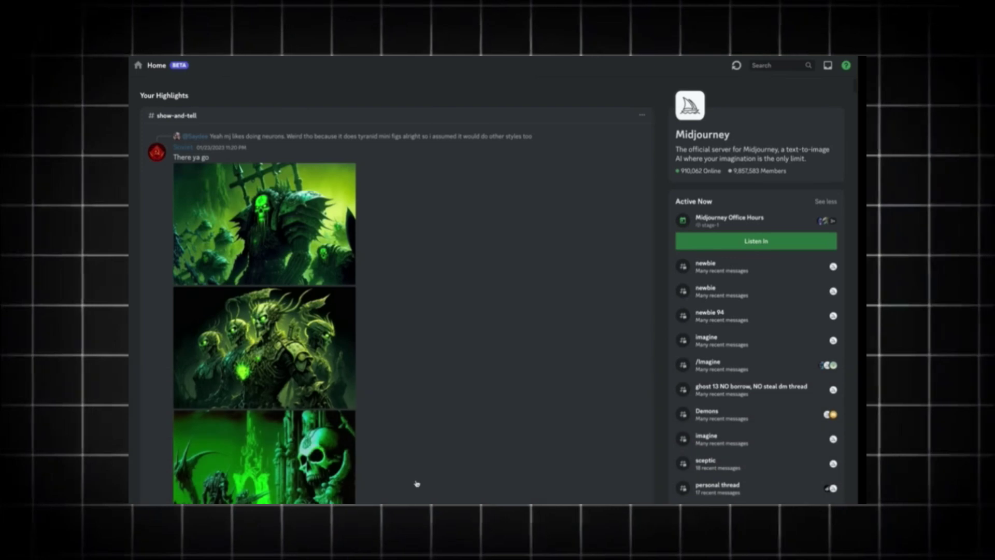
Look through the Midjourney server's home highlights and open the newbies-119 room
scroll(458, 318, "down", 5)
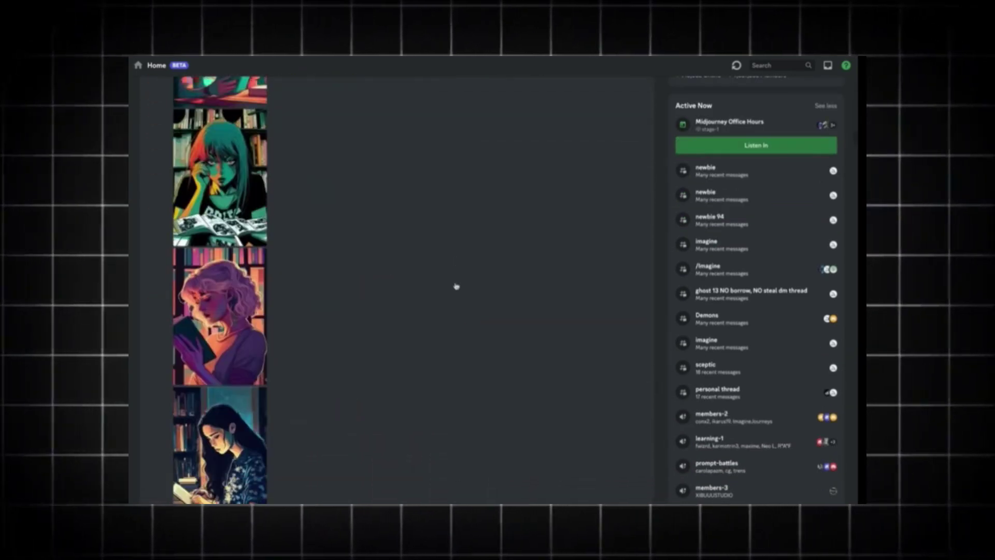
scroll(456, 286, "down", 8)
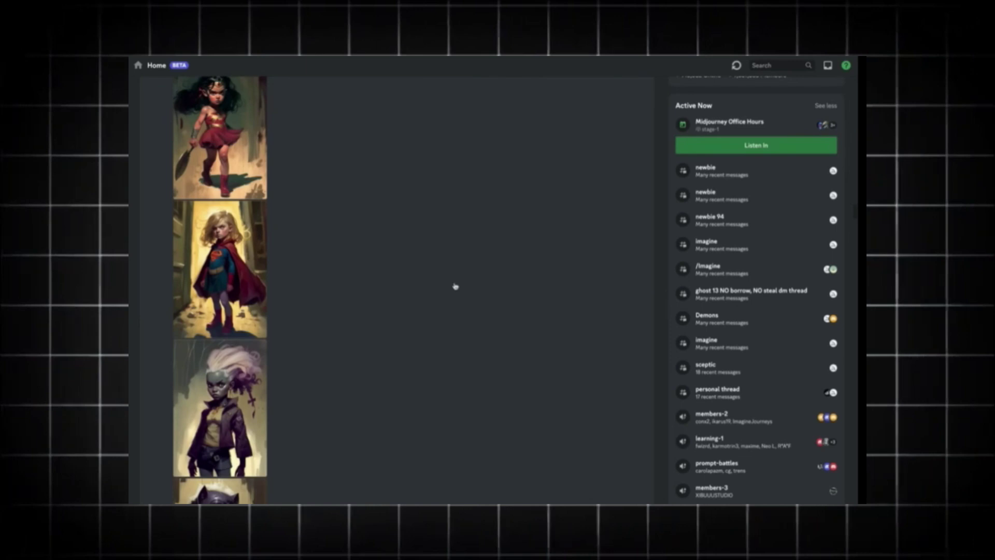
left_click(152, 394)
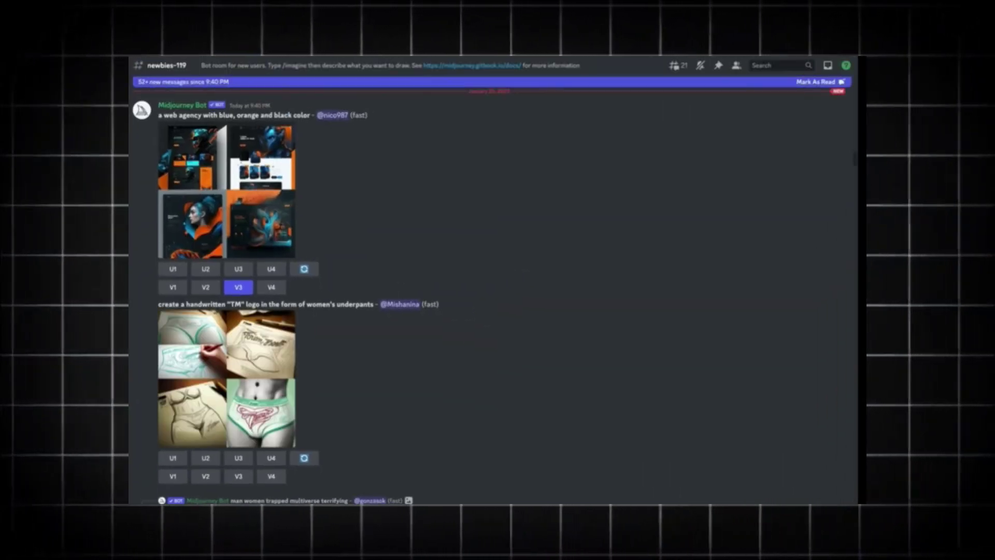
Browse the generated images in newbies-119 and start the /imagine command there
scroll(415, 392, "down", 20)
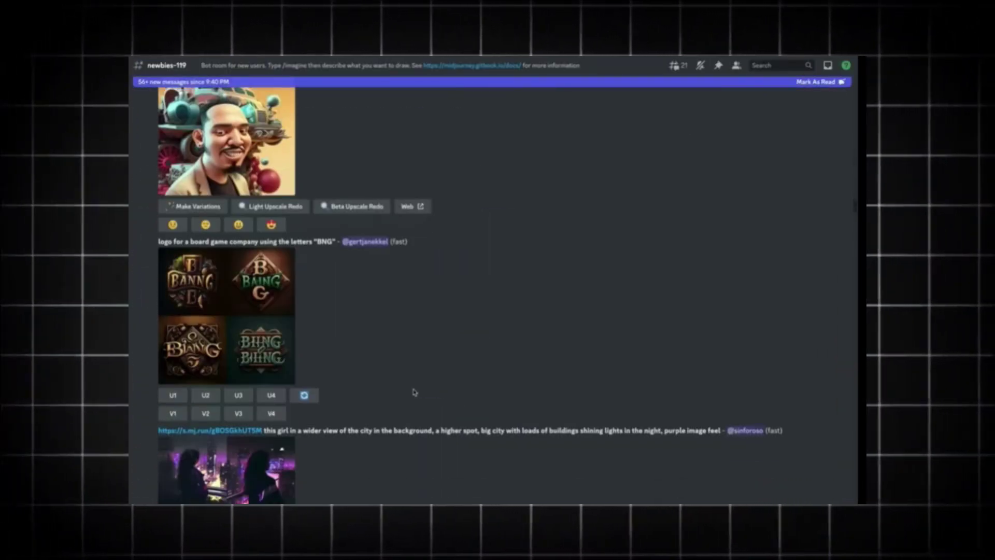
scroll(415, 392, "down", 20)
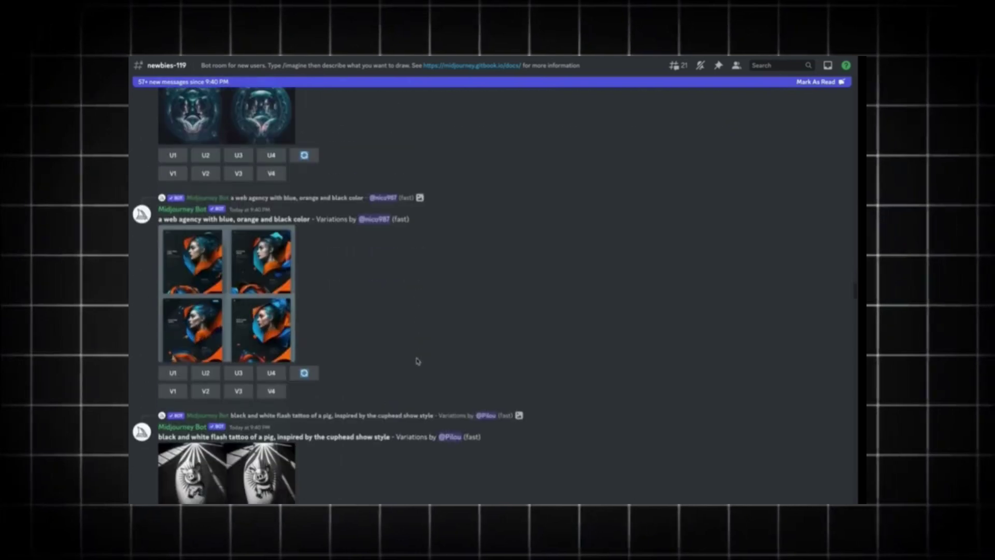
scroll(418, 361, "down", 5)
type("/ima")
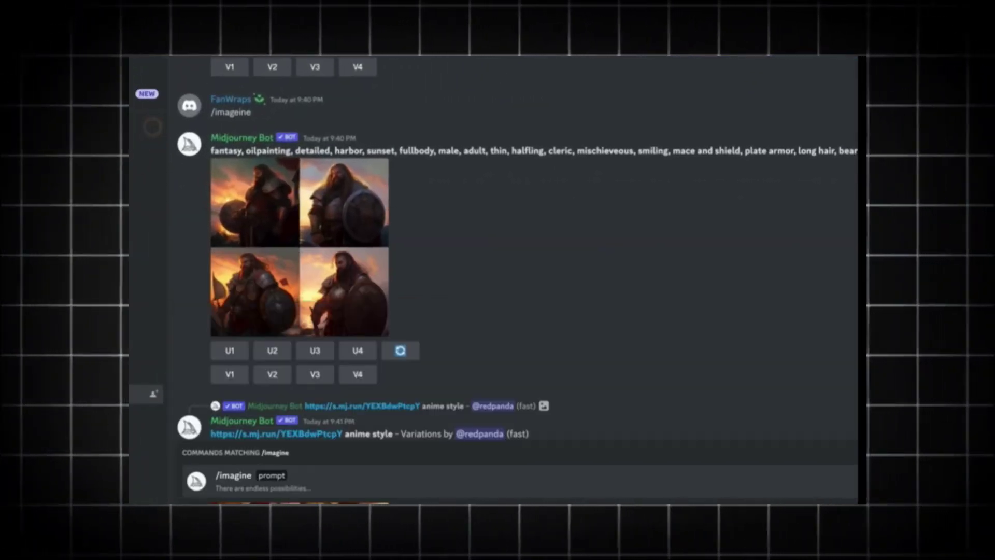
key("Return")
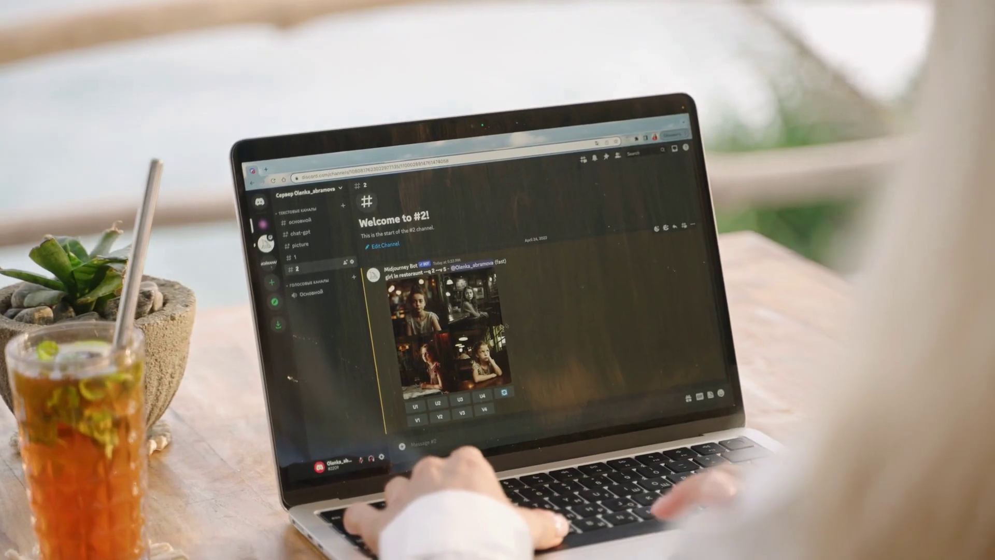
Search Discord's public servers for midjourney and join the Learn AI Together server
left_click(501, 327)
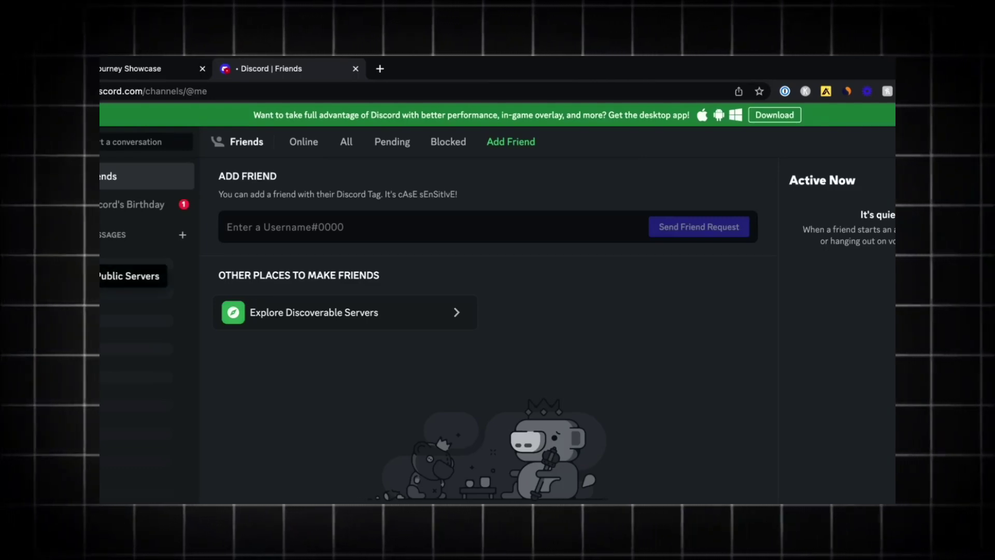
left_click(93, 276)
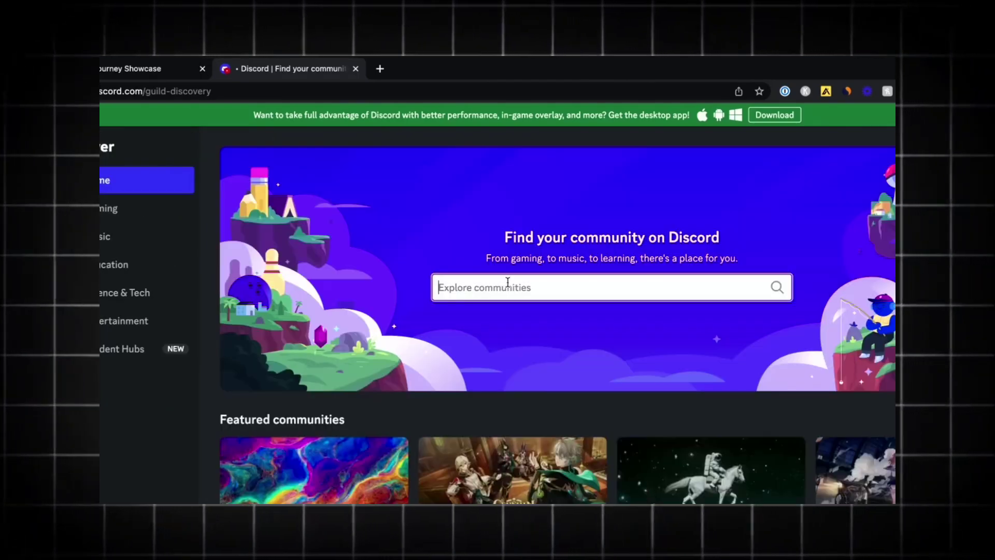
type("mid")
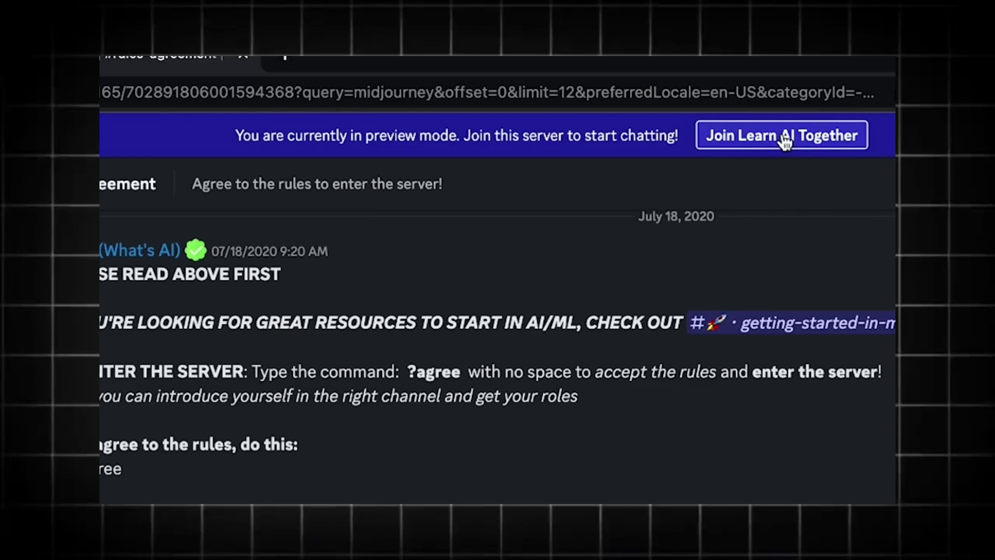
left_click(783, 136)
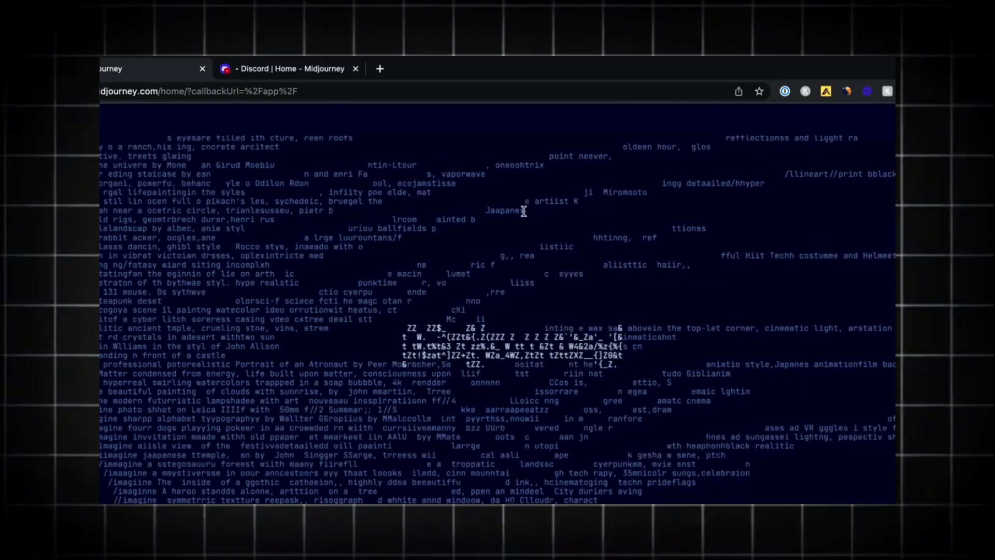
Go to the subscription plans on the Midjourney website and show their monthly billing prices
left_click(878, 425)
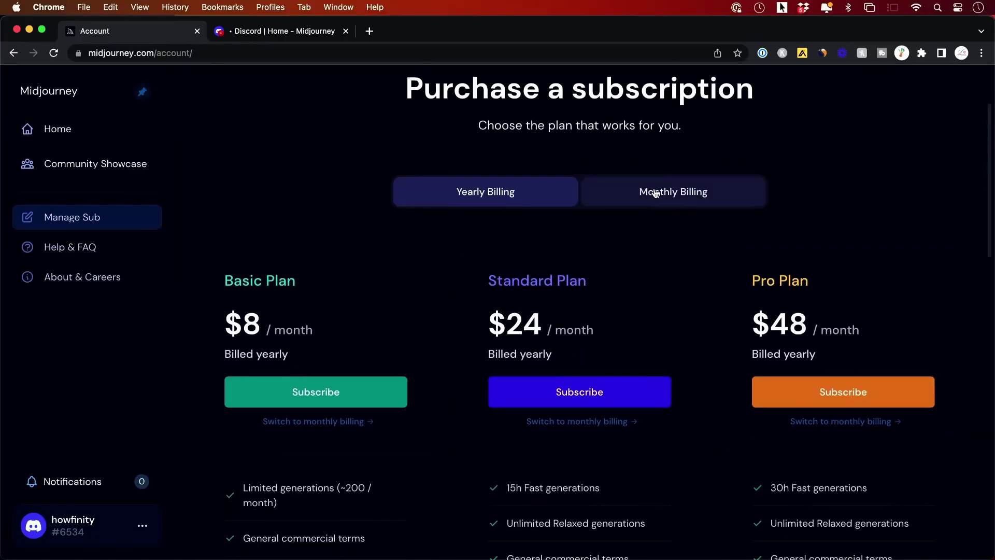
left_click(655, 196)
scroll(695, 249, "down", 2)
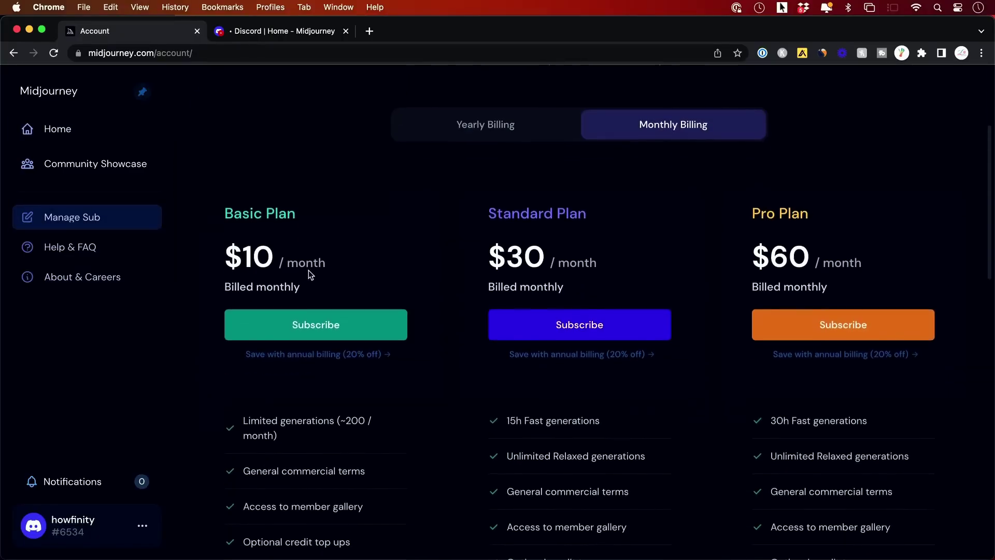
scroll(275, 249, "down", 2)
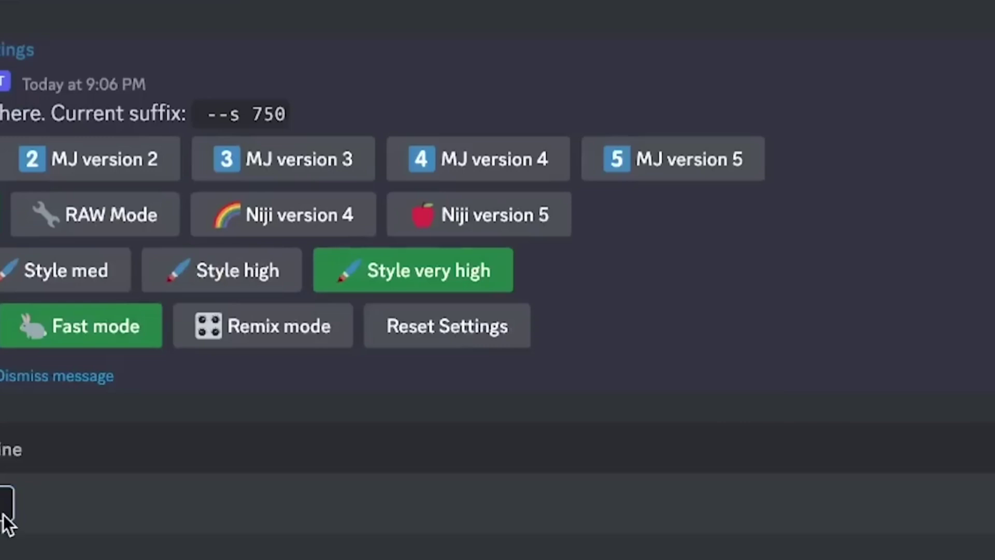
Enter the /imagine prompt "cyberpunk, close up, portrait, female, looking at camera" in Discord
type("cyberpunk, close up, portrait, female, looking at camera")
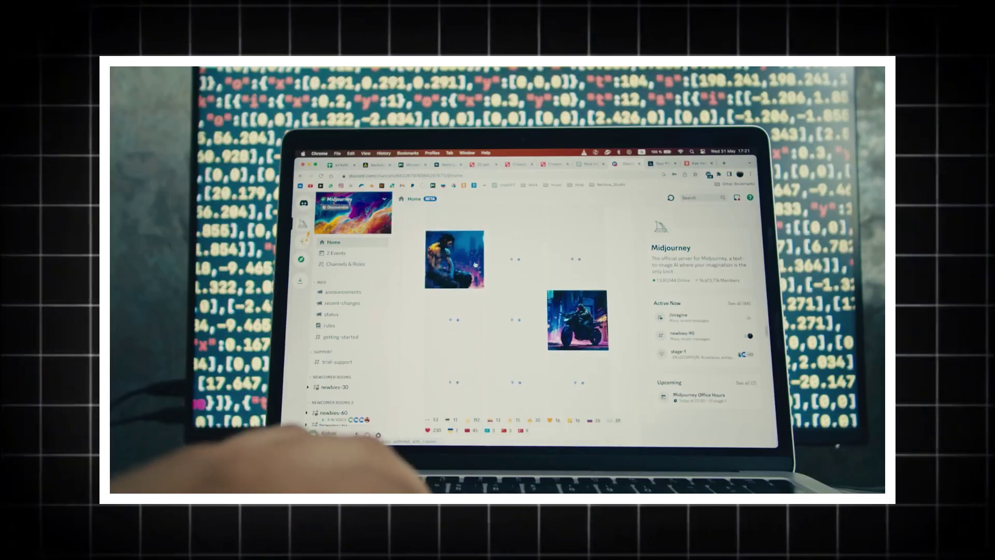
scroll(474, 264, "down", 10)
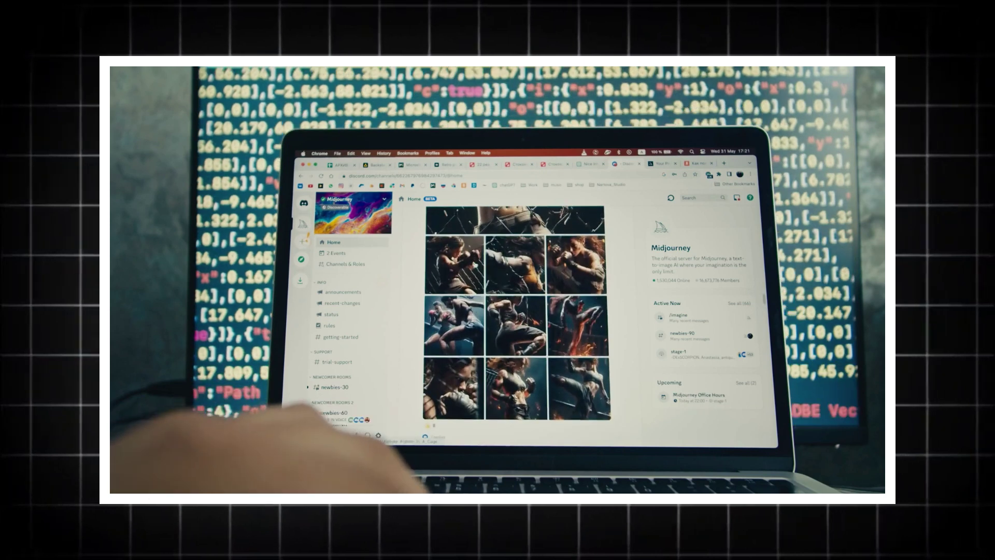
scroll(475, 264, "down", 5)
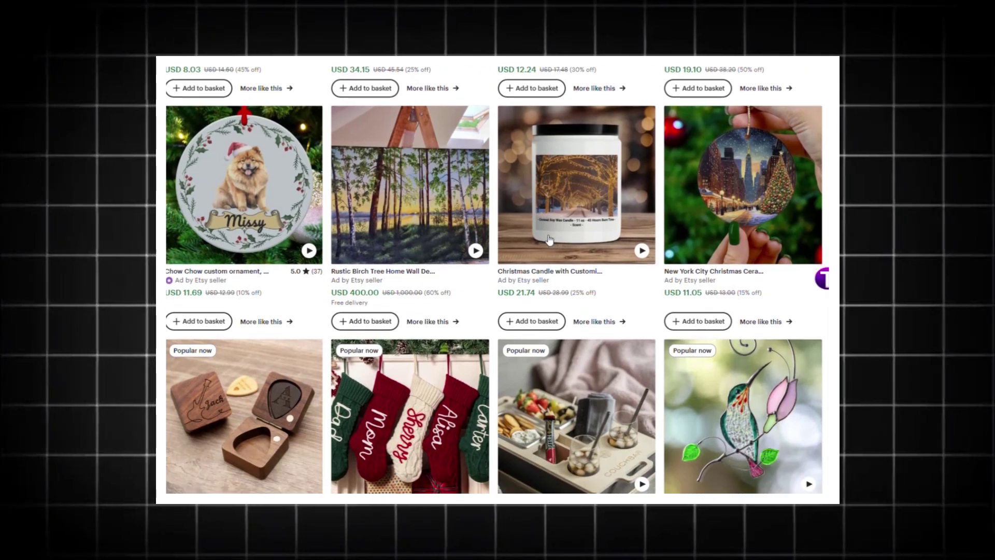
scroll(550, 238, "down", 10)
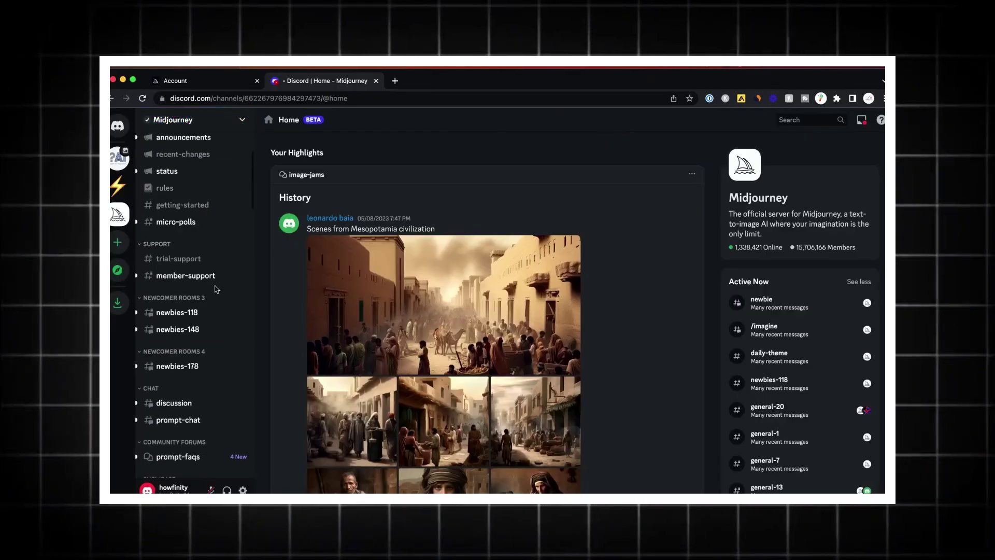
Open the newbies-118 room and start the /imagine command with its prompt field ready
mouse_move(183, 311)
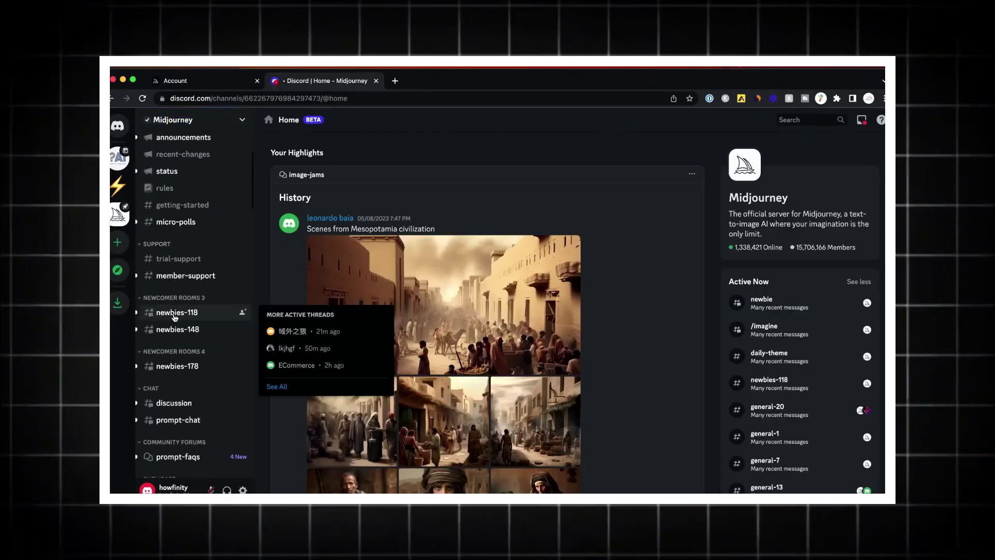
left_click(181, 313)
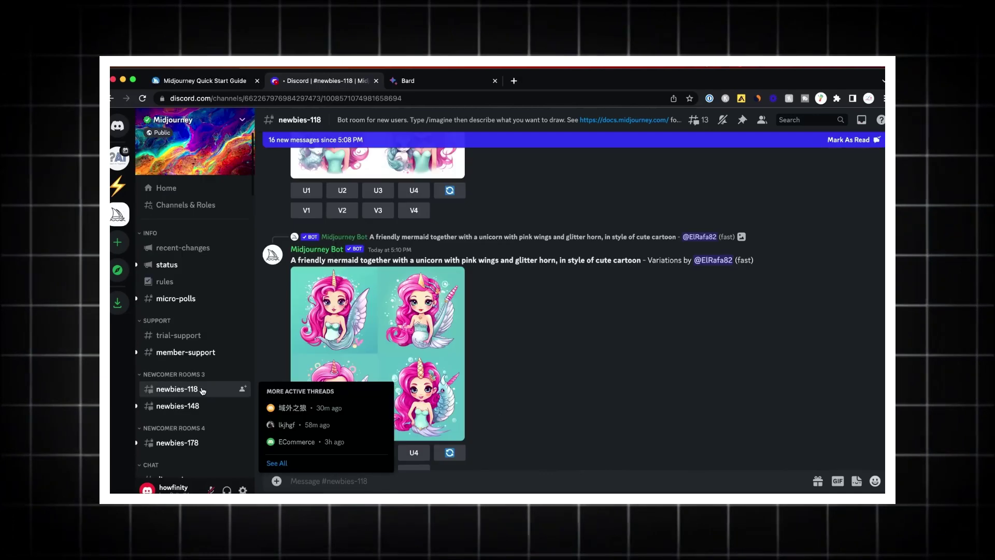
left_click(356, 477)
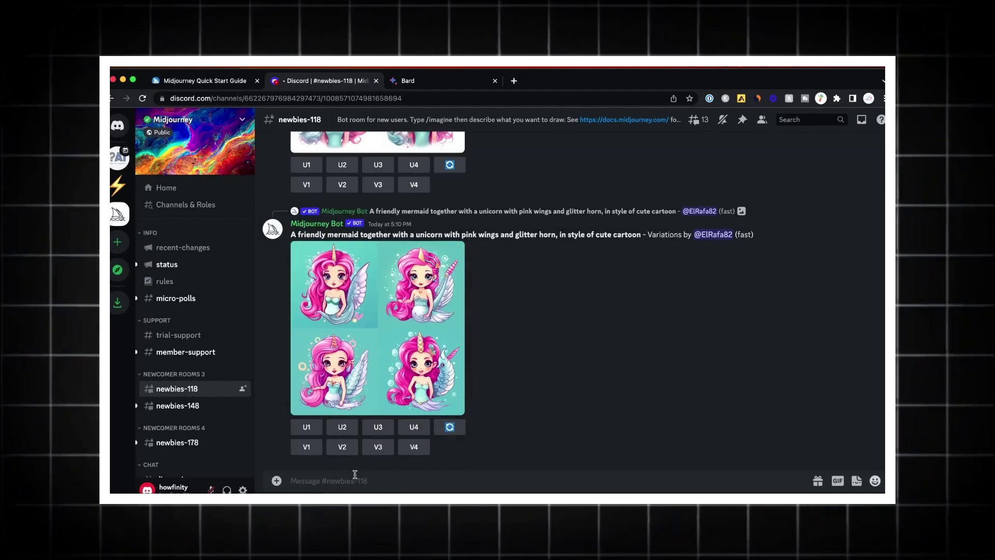
type("/imagine")
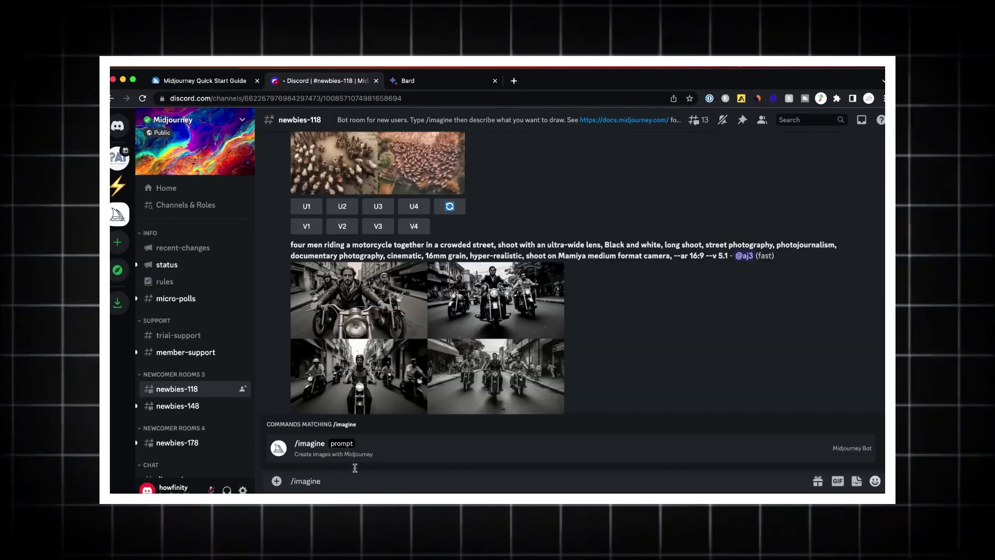
left_click(343, 451)
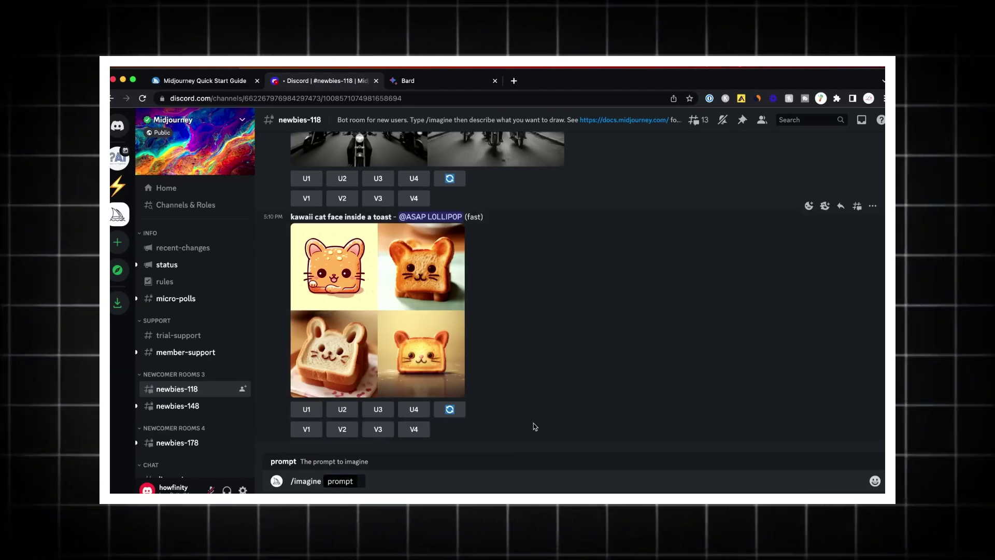
Submit the /imagine prompt "contruction of the pyramids" in the direct message with Midjourney Bot
scroll(533, 422, "up", 5)
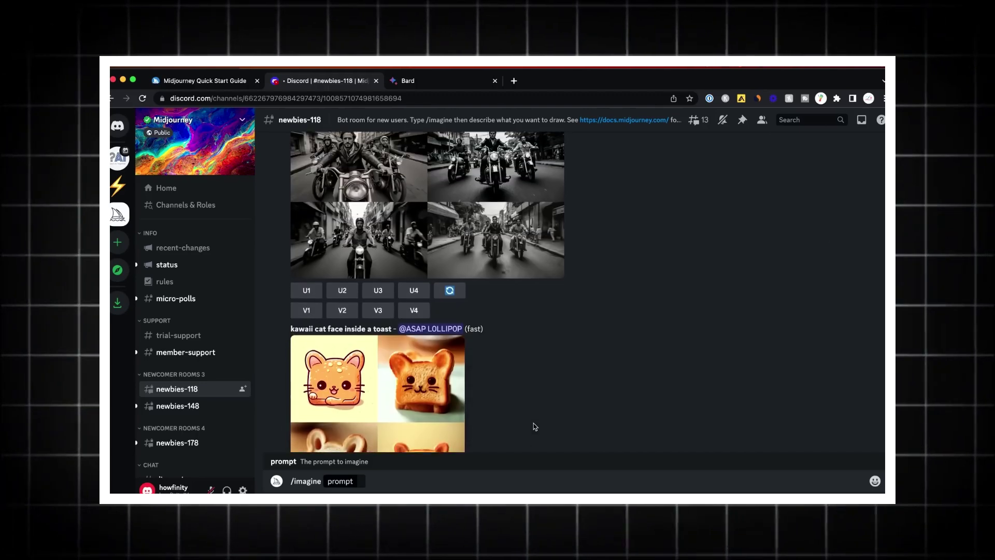
scroll(533, 423, "up", 10)
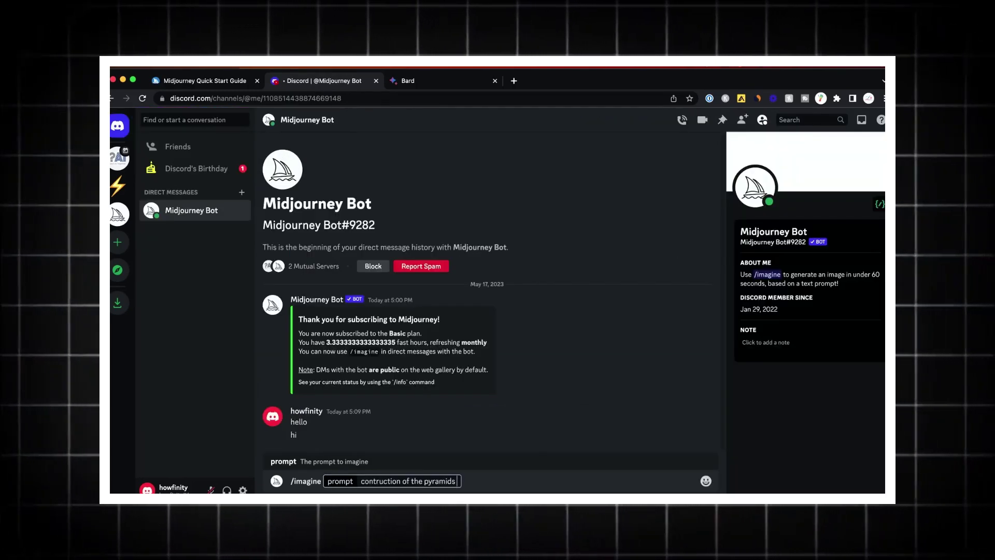
key("Return")
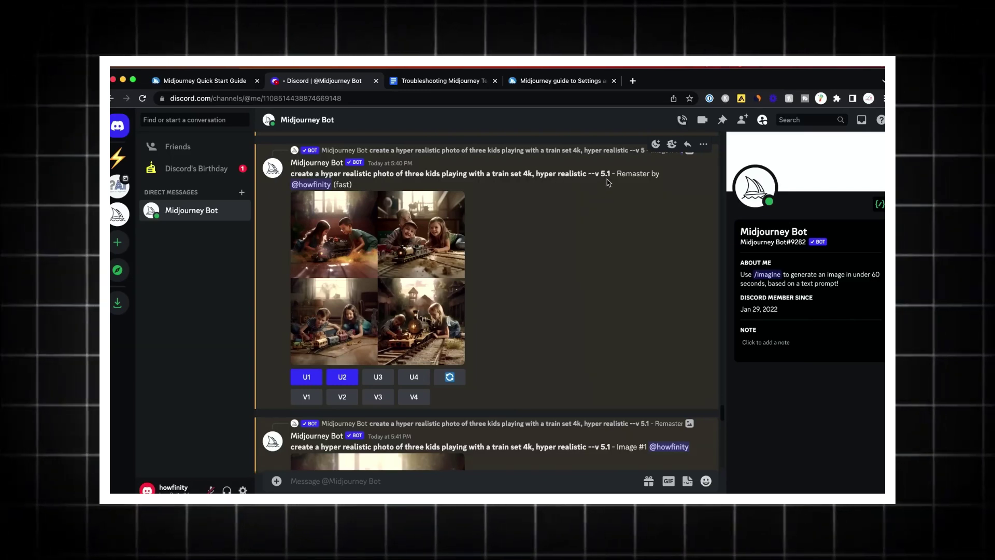
Open the upscaled first image of the kids playing with a train set
scroll(533, 296, "down", 5)
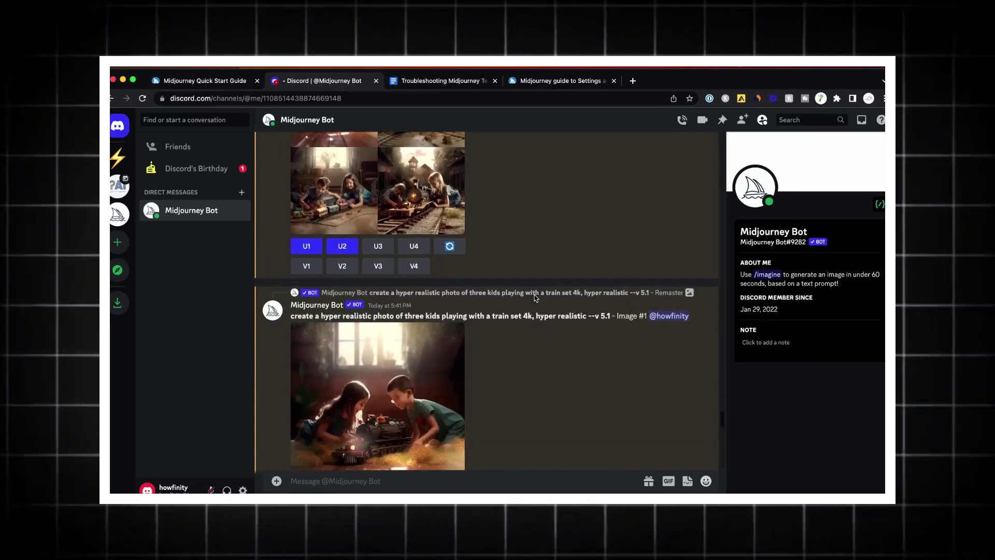
left_click(384, 399)
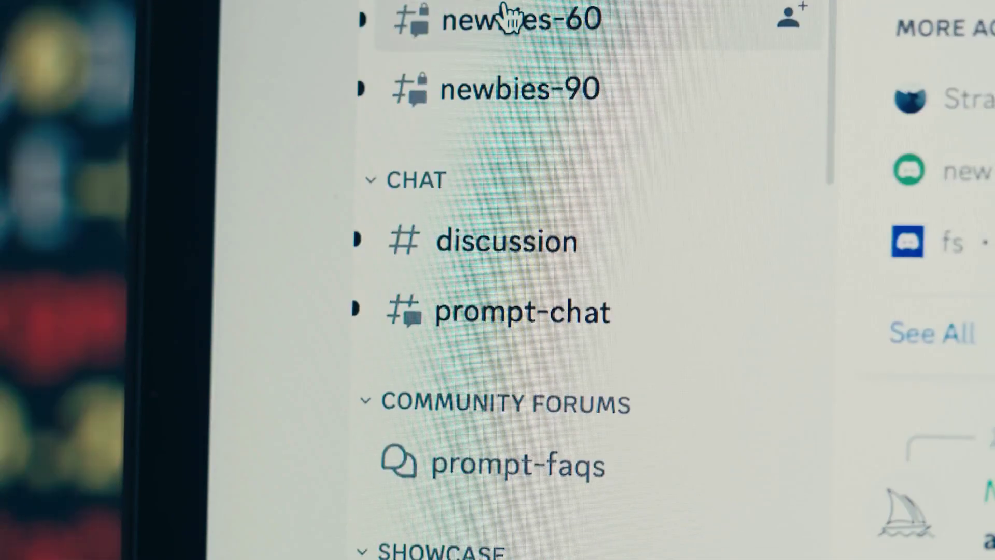
scroll(505, 16, "down", 5)
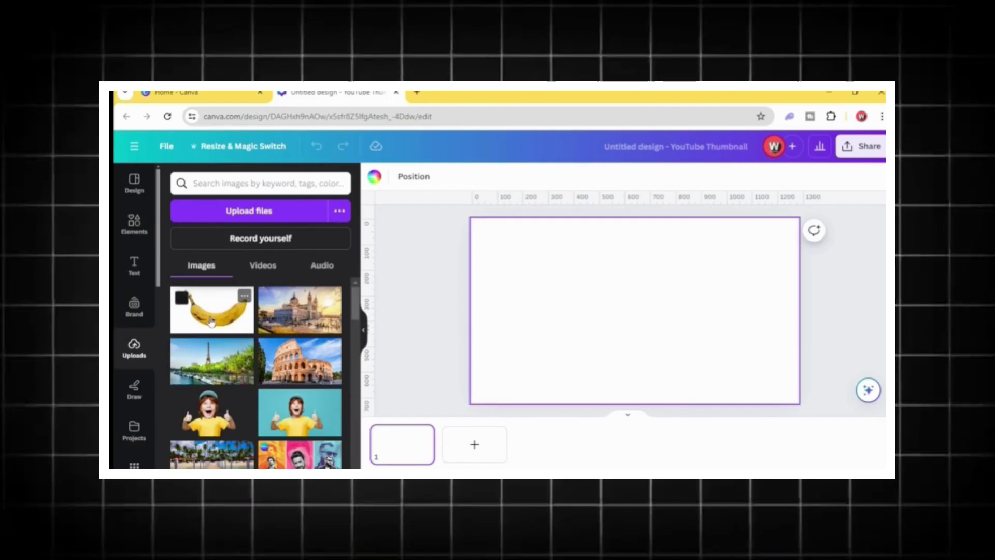
Add the uploaded banana image to the blank YouTube thumbnail in Canva and enlarge it to fill the page
left_click(212, 309)
left_click_drag(604, 339, 582, 280)
left_click_drag(695, 344, 798, 403)
Find and open the TypeCraft app and enter BANANA as its text
left_click(134, 465)
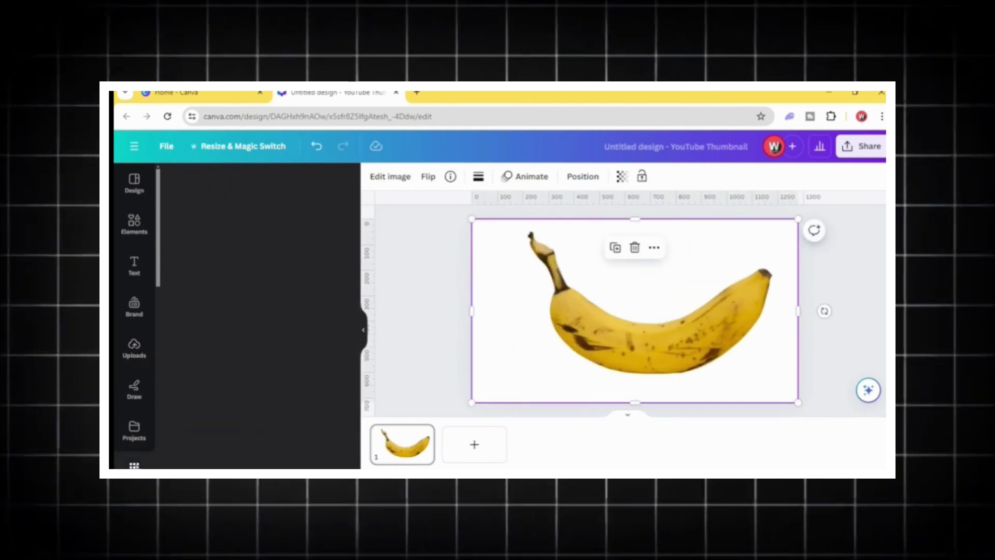
left_click(235, 186)
type("typ")
left_click(211, 259)
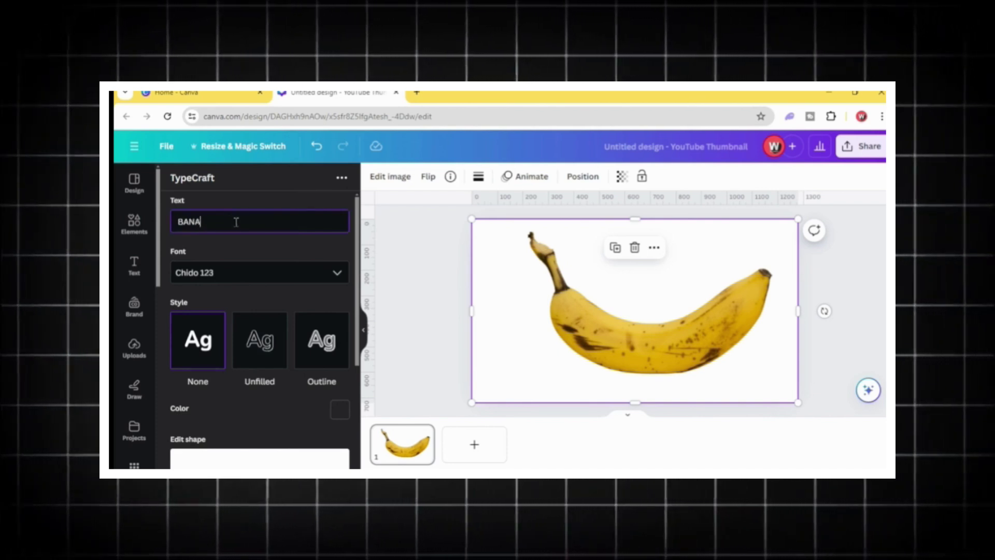
Change the BANANA text's font to a wide, heavy typeface
left_click(295, 277)
scroll(251, 318, "down", 3)
scroll(238, 321, "up", 10)
left_click(244, 356)
Set the BANANA text's color to white
scroll(251, 305, "down", 5)
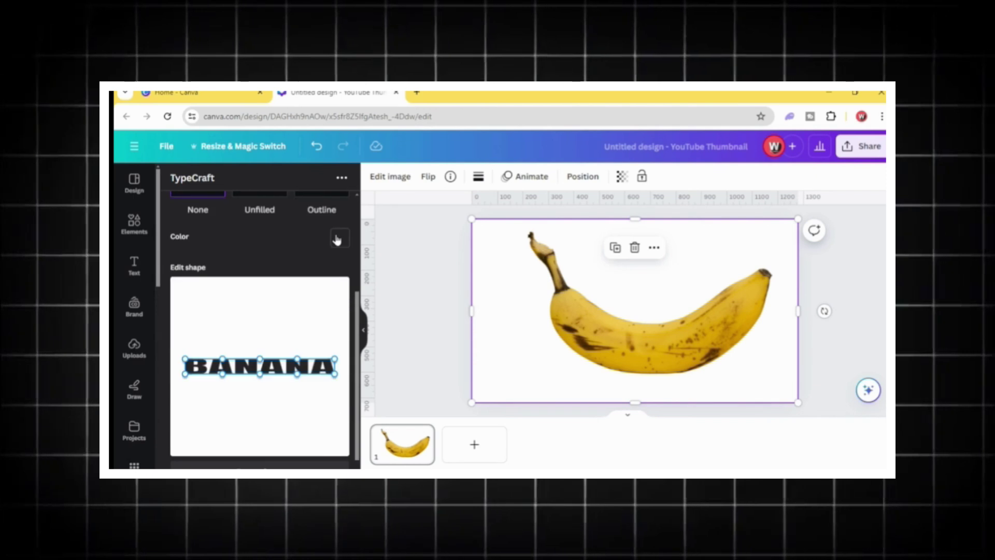
left_click(338, 239)
left_click_drag(209, 249, 182, 211)
scroll(264, 365, "down", 3)
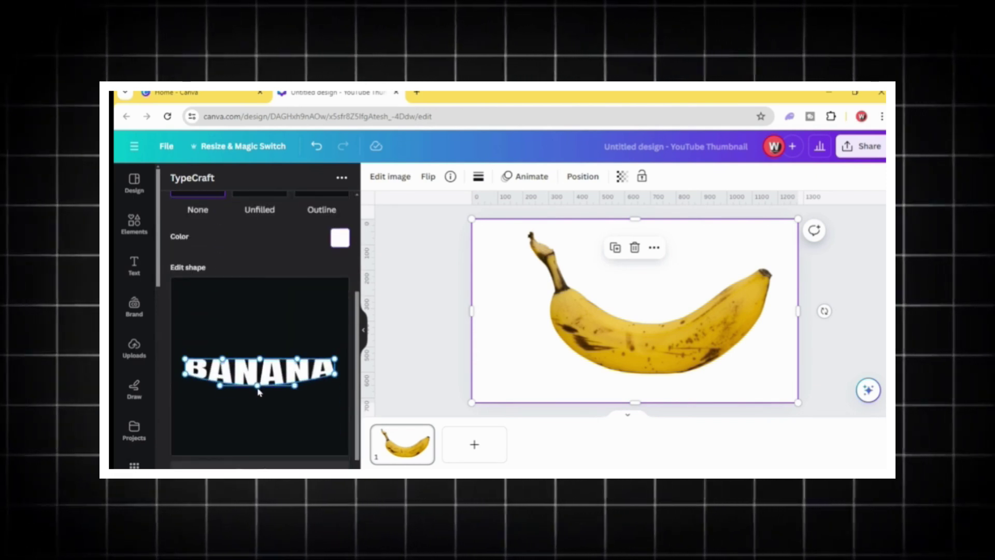
Bend the BANANA text downward into a curve matching the banana and add it to the design
left_click_drag(258, 363, 257, 383)
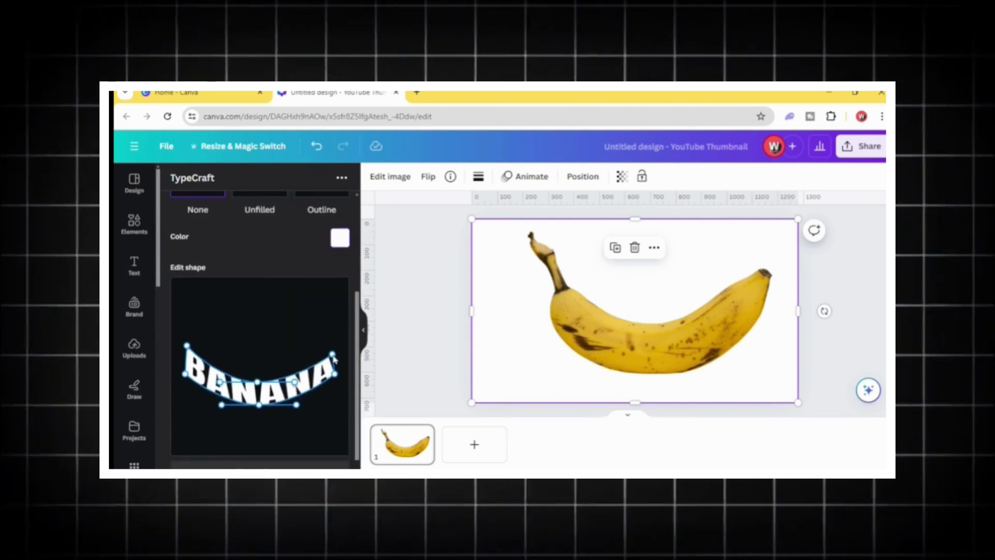
scroll(259, 394, "down", 1)
left_click(253, 454)
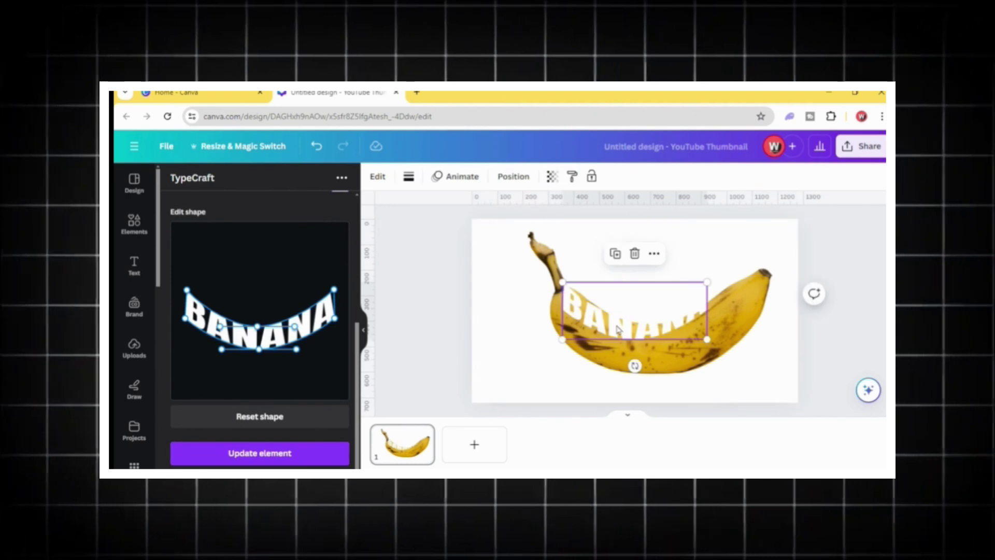
Reshape the BANANA text by raising the middle and one end of its upper edge, and update the element in the design
left_click_drag(258, 327, 258, 318)
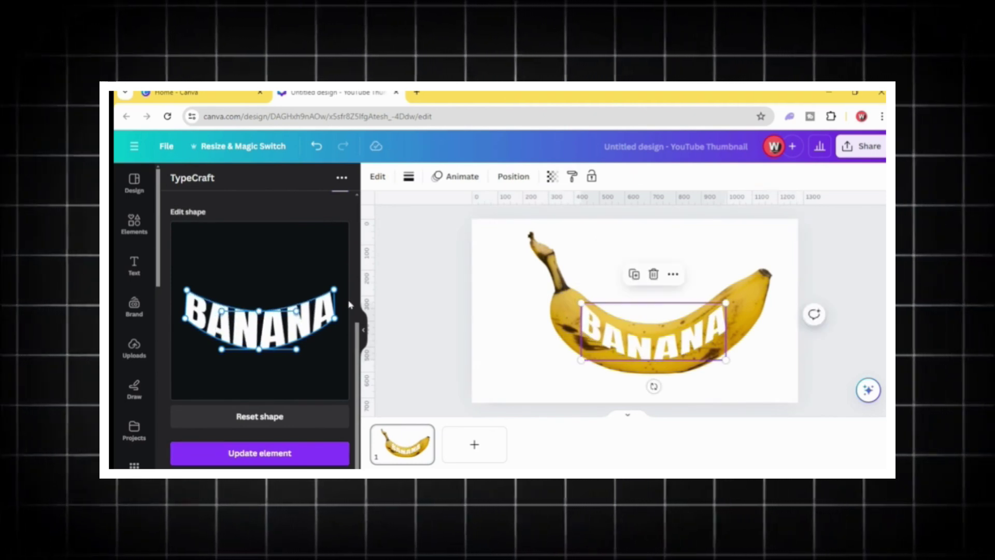
left_click_drag(333, 284, 334, 273)
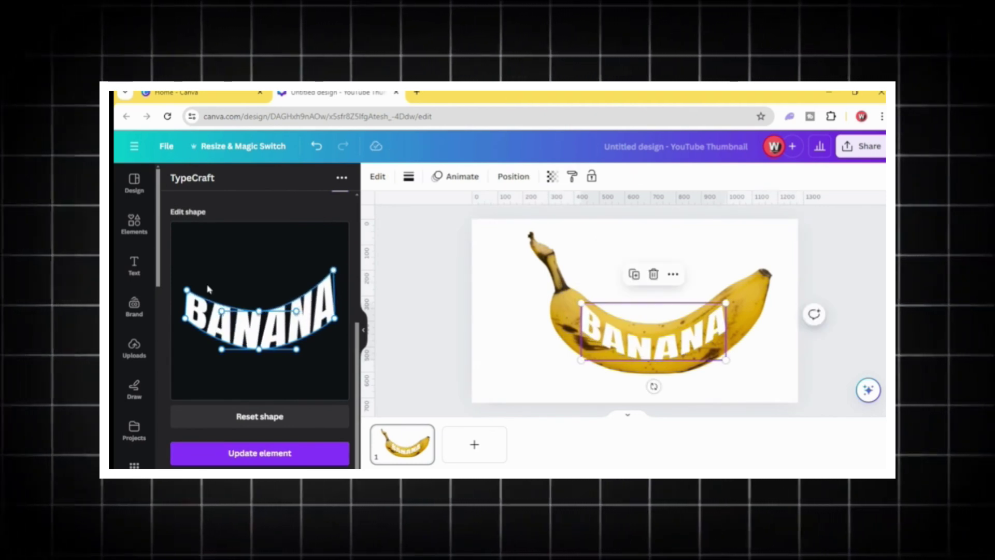
left_click(278, 458)
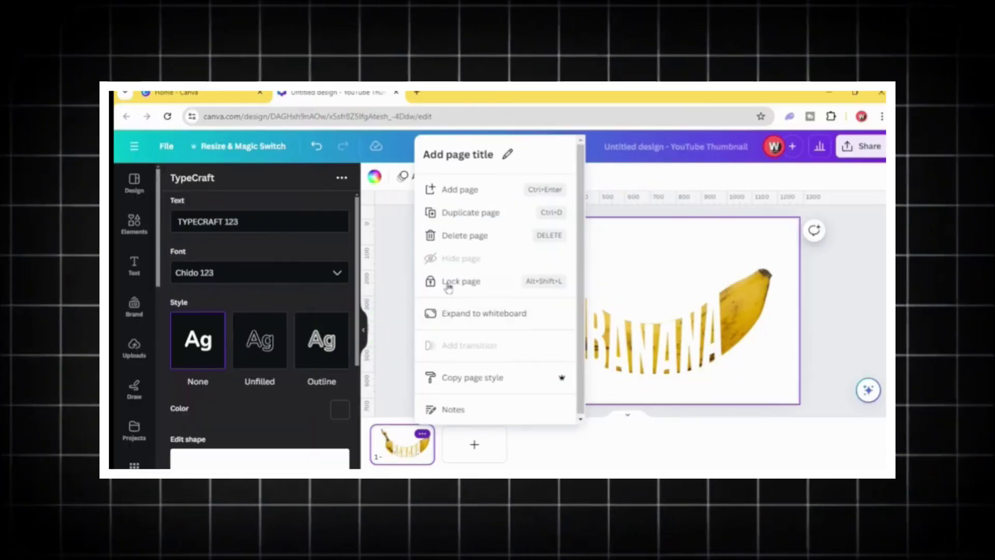
Duplicate the page and delete the banana image from the copy
left_click(451, 284)
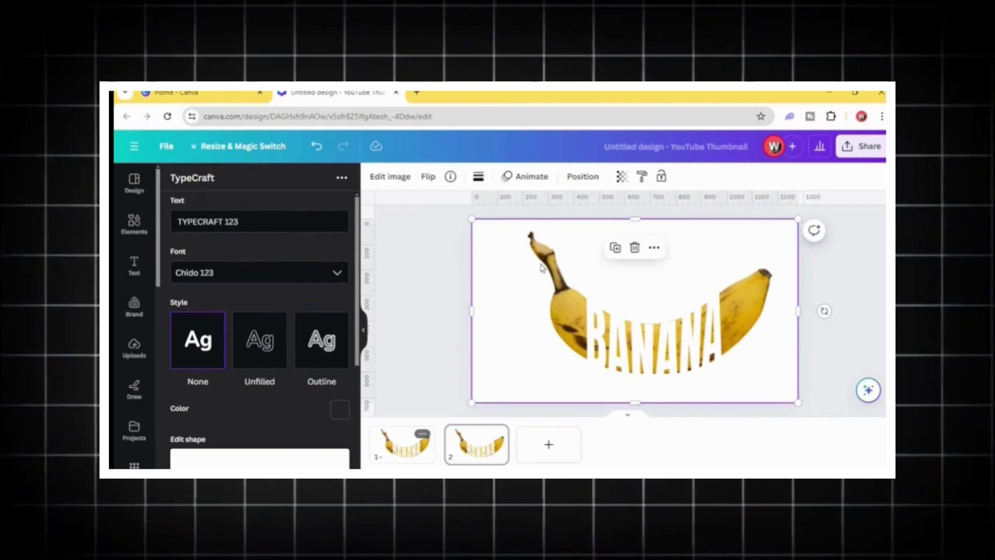
left_click(634, 248)
Add a square shape to page 2, stretch it into a rectangle about 900 wide, and fill it with black
left_click(134, 224)
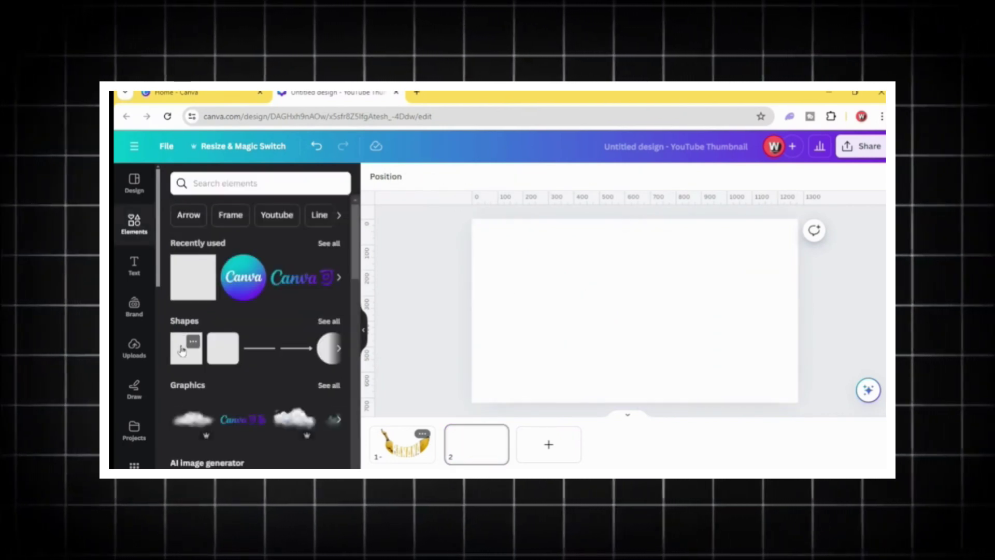
left_click(181, 351)
left_click_drag(607, 310, 542, 311)
left_click_drag(660, 310, 773, 311)
left_click_drag(658, 338, 666, 381)
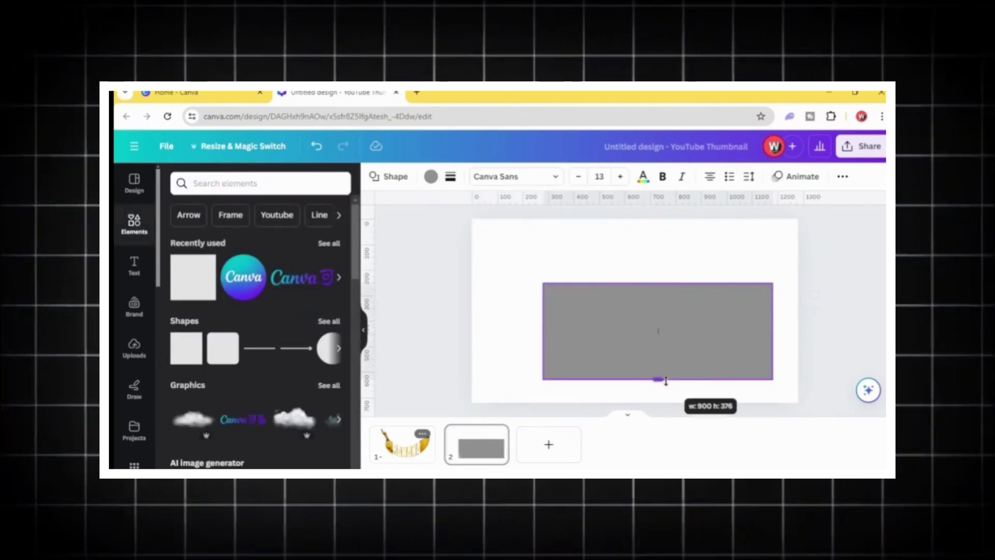
left_click(431, 177)
left_click(239, 246)
Send the black rectangle behind the white BANANA text and center it on the text
right_click(570, 311)
mouse_move(621, 299)
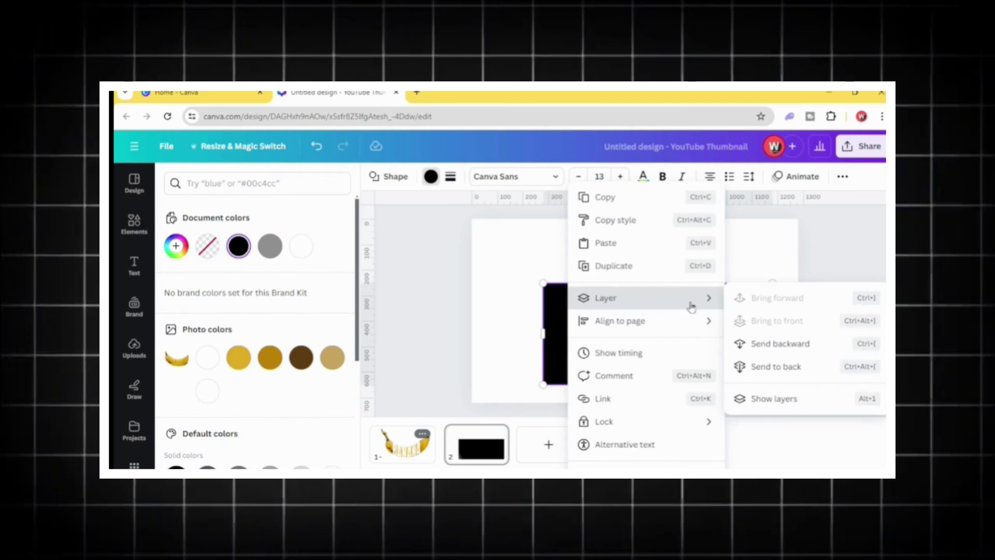
left_click(780, 344)
left_click(751, 331)
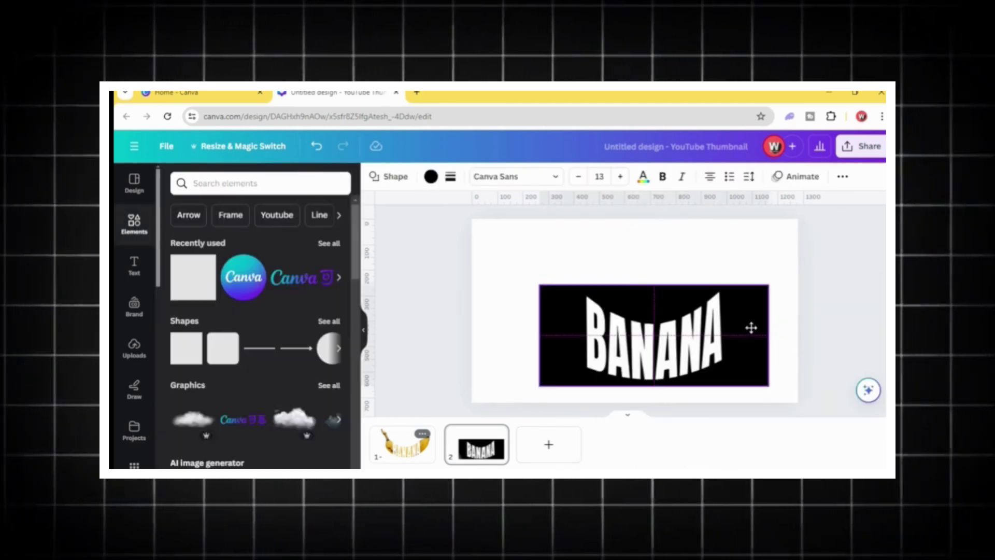
Download only page 2 of the design as a PNG file
left_click(881, 148)
left_click(784, 436)
left_click(772, 363)
left_click(778, 219)
left_click(783, 284)
left_click(788, 330)
left_click(772, 425)
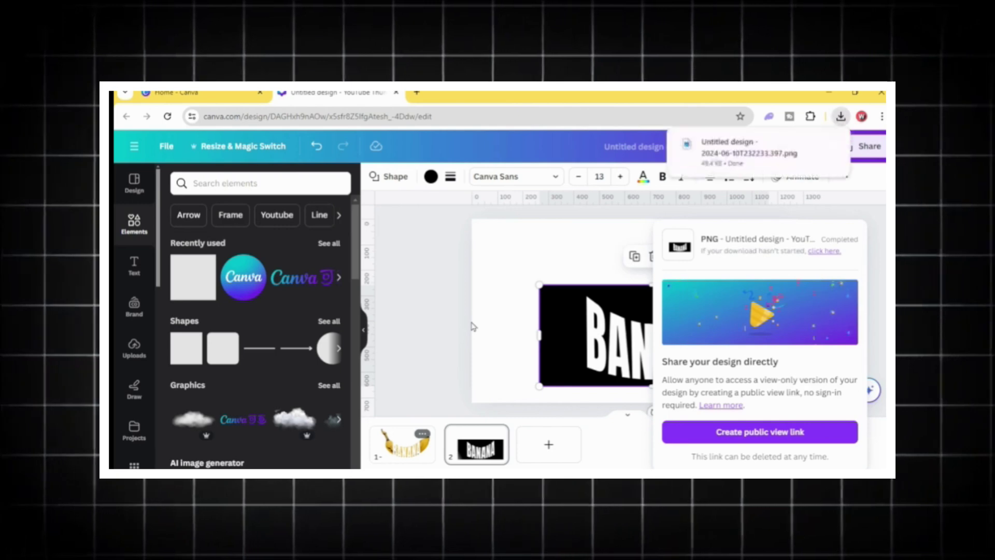
left_click(842, 117)
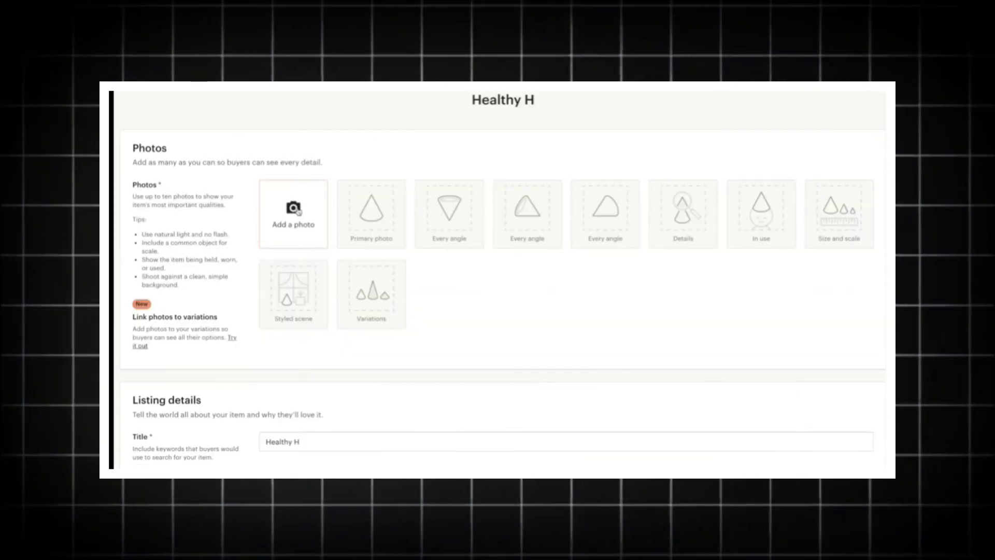
Add the habit tracker photo to the Etsy listing and title it "Healthy Habit Tracker Printable | Track Your Habits"
left_click(293, 212)
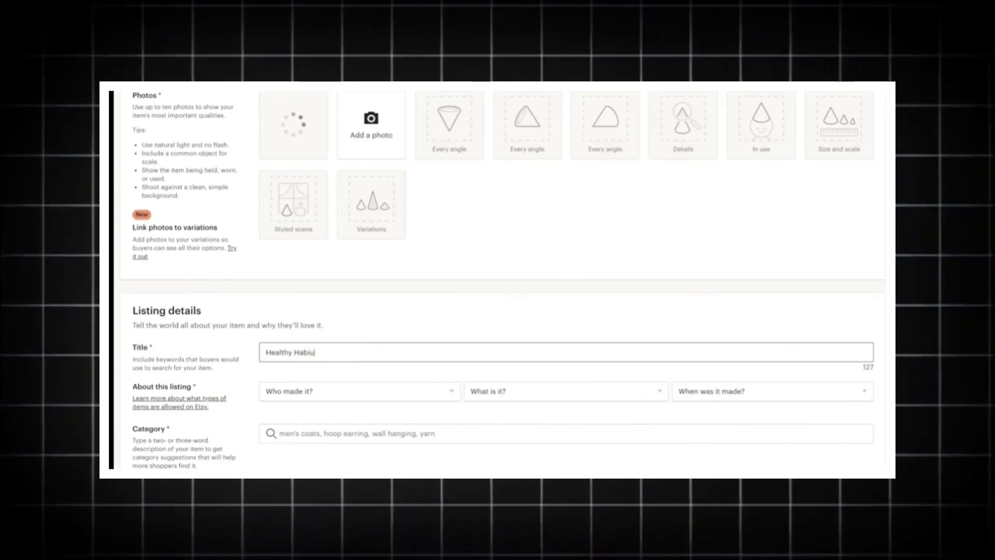
type("Track Your Habits")
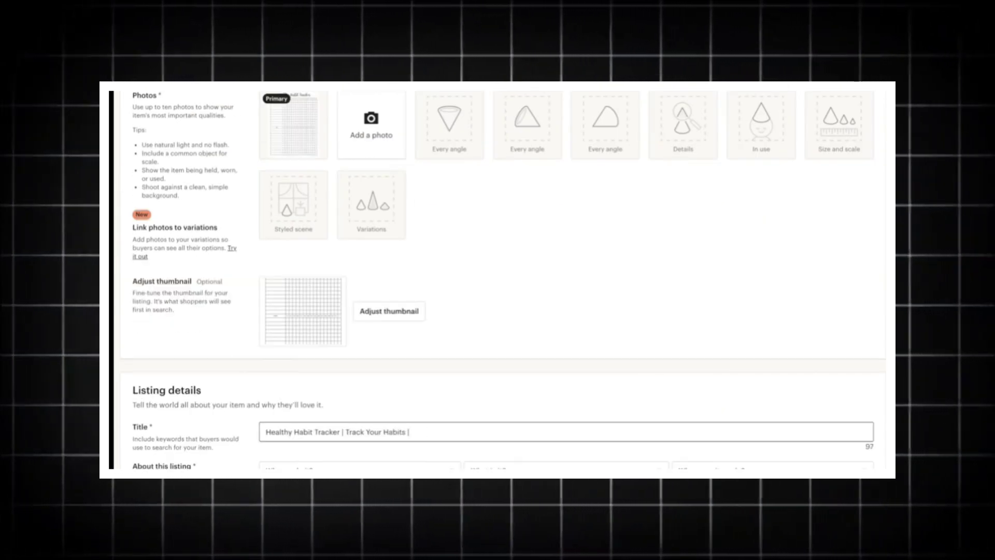
scroll(449, 298, "down", 3)
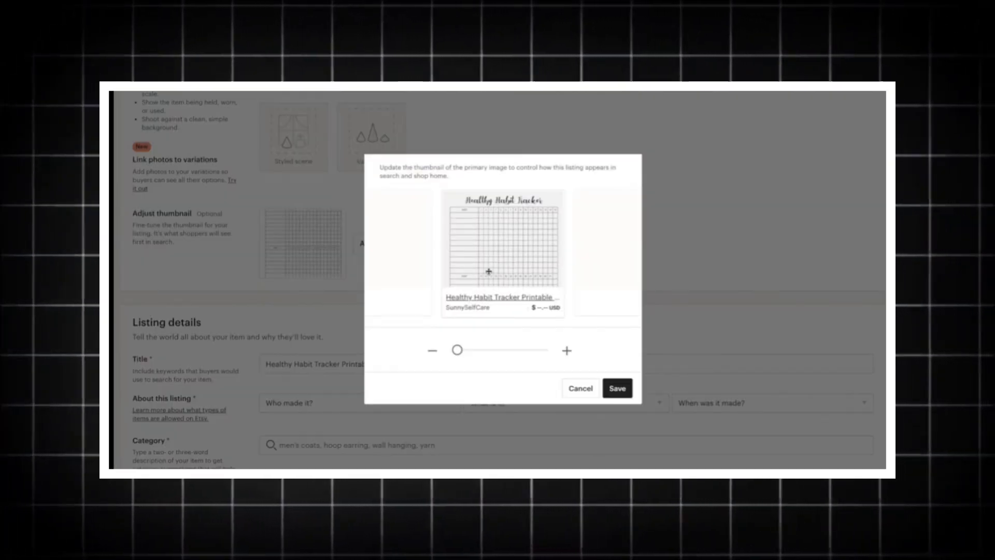
Set the listing's origin to I did, A finished product, 2020 - 2020, and its category to Calendars & Planners with White as primary color
left_click(441, 245)
left_click(440, 265)
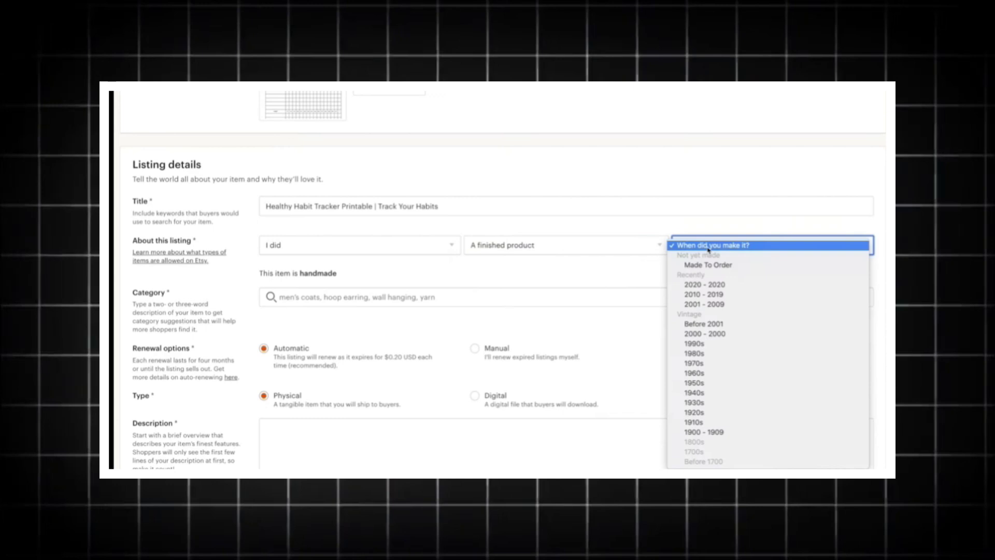
left_click(706, 282)
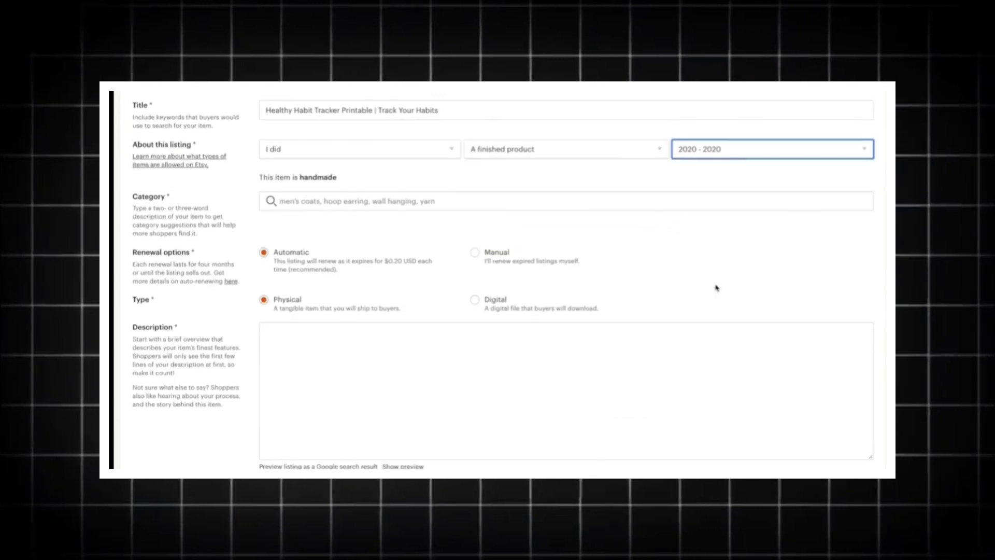
scroll(364, 171, "down", 2)
type("Calendars & Planners")
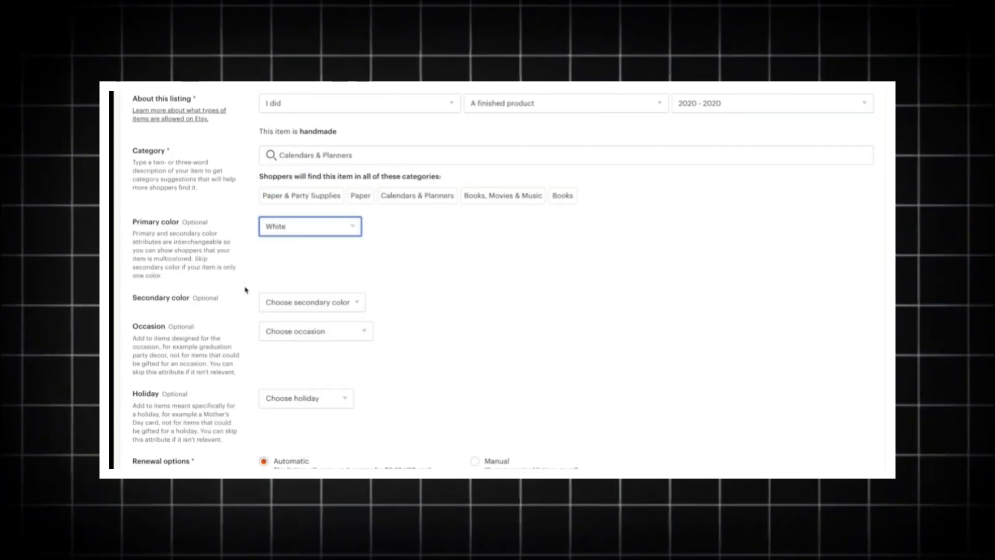
scroll(311, 290, "down", 3)
left_click(315, 176)
left_click(406, 207)
left_click(306, 242)
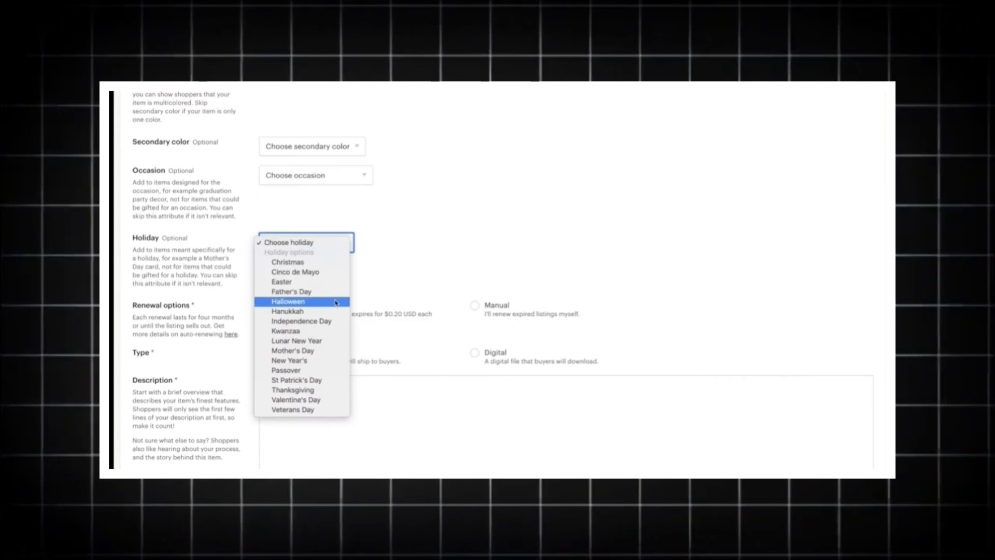
key("Escape")
Set the listing type to Digital and write a description about tracking healthy habits each month until they become second nature
scroll(494, 356, "down", 3)
left_click(494, 285)
type("W")
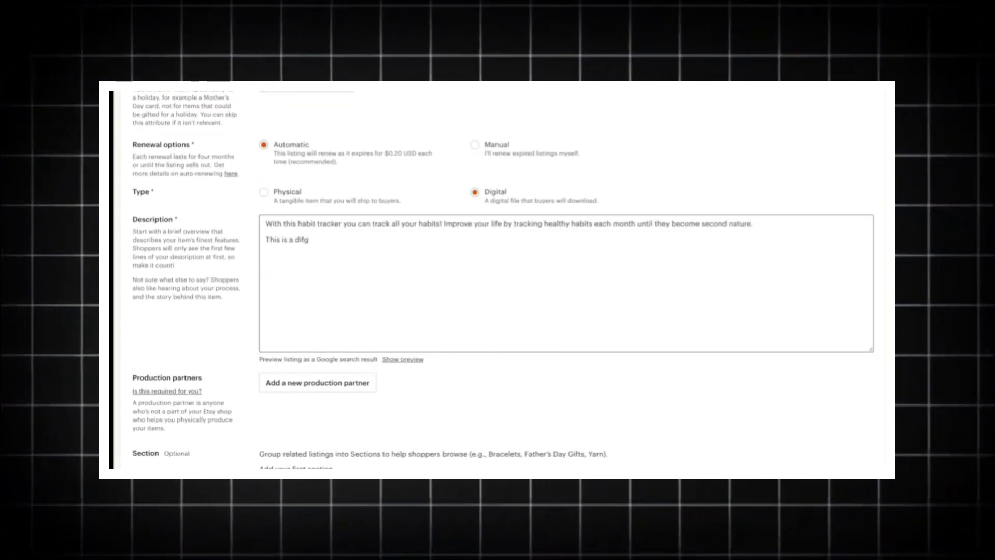
Create a first shop section titled Healthy Habits for the listing
scroll(311, 311, "down", 7)
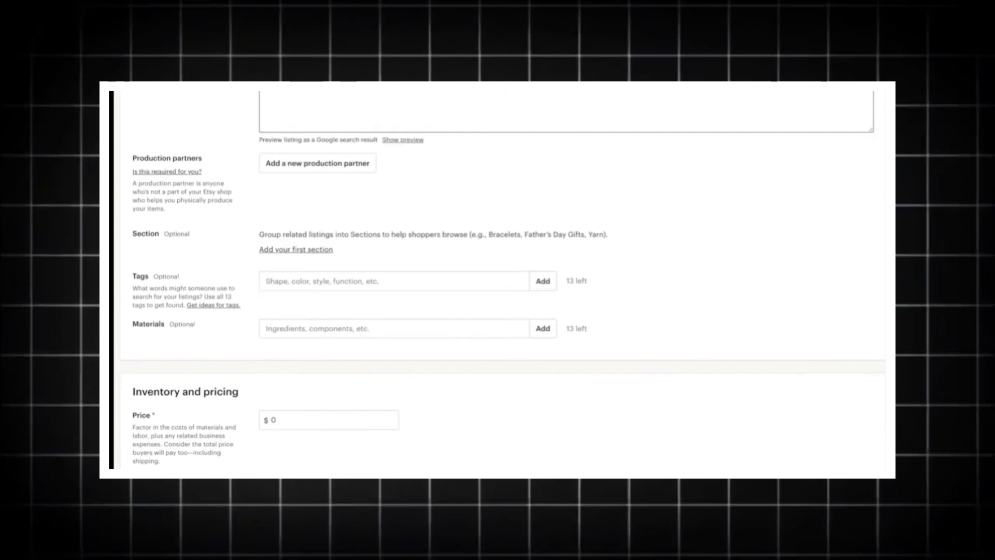
scroll(311, 329, "up", 4)
left_click(311, 327)
type("Habits")
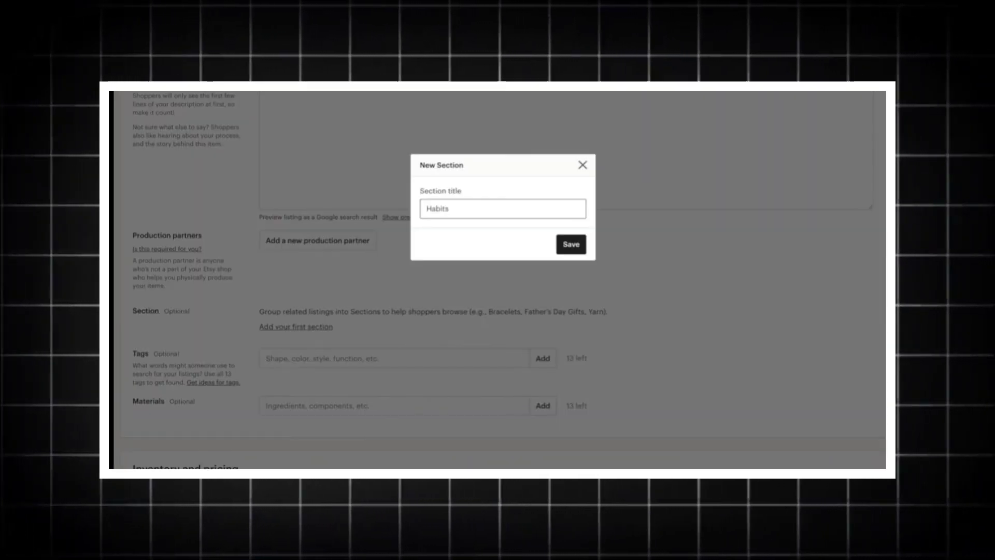
type("bits")
left_click(571, 244)
Add search tags including healthy habits and habits, and list pdf and printable as the materials
scroll(369, 284, "down", 2)
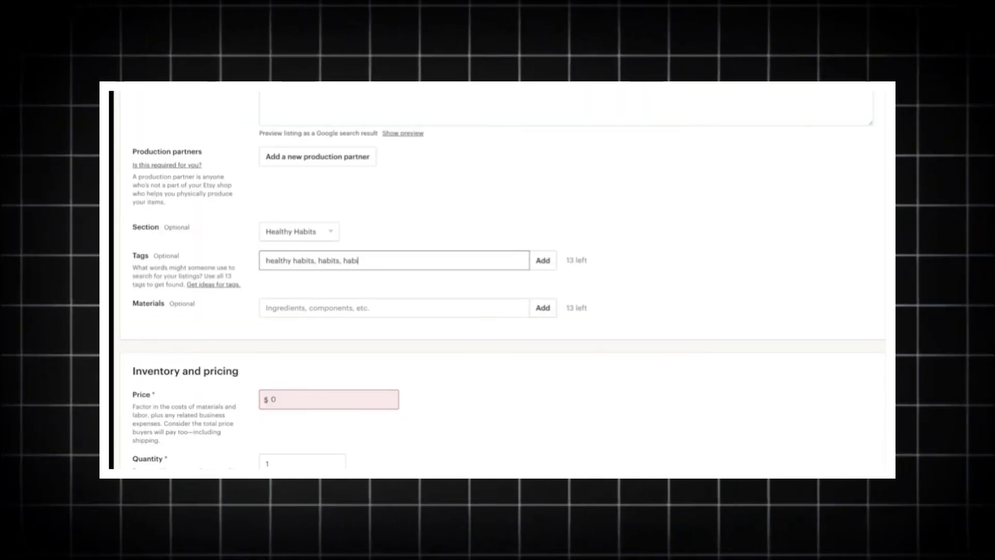
key("Return")
scroll(385, 239, "down", 2)
type("pdf, printable")
key("Return")
Set the listing's price to $1.50
scroll(548, 226, "down", 2)
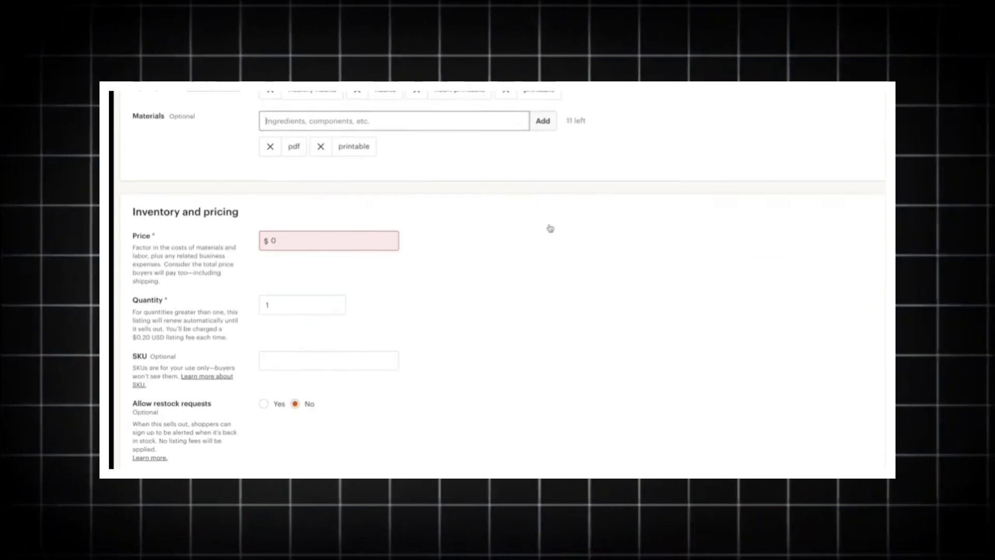
left_click(329, 240)
type("1.50")
scroll(328, 240, "down", 2)
scroll(403, 233, "down", 4)
left_click(860, 251)
scroll(136, 343, "down", 1)
left_click(862, 199)
Upload HealthyHabitTracker-SunnySelfCare.pdf as the listing's digital file
left_click(296, 371)
left_click(466, 134)
left_click(669, 279)
Save the completed habit tracker listing to the shop's stock
left_click(811, 449)
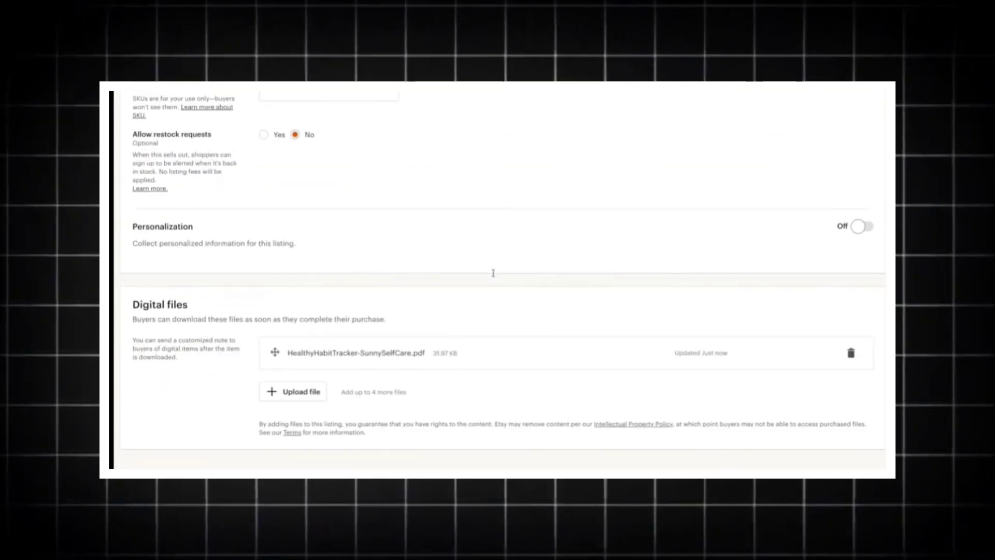
left_click(811, 449)
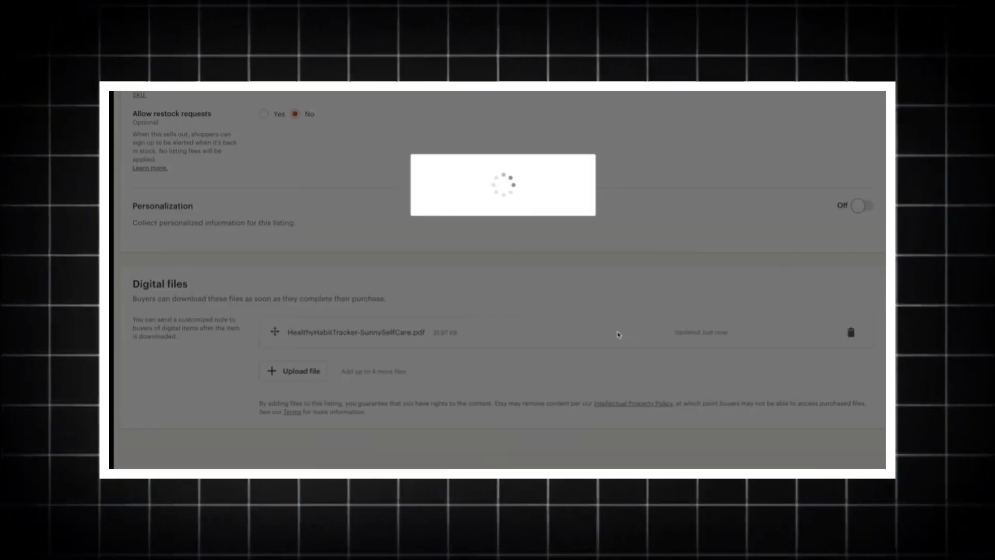
scroll(554, 209, "down", 5)
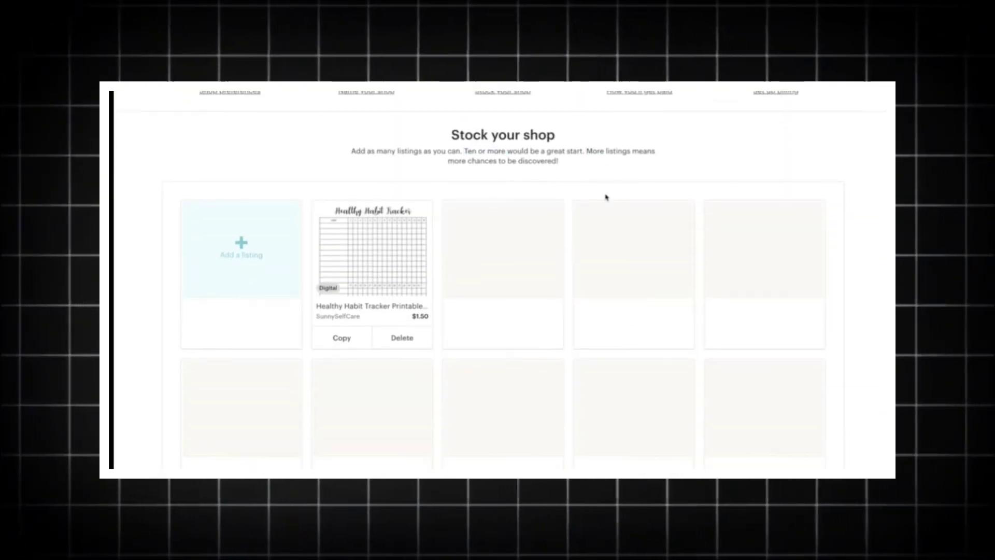